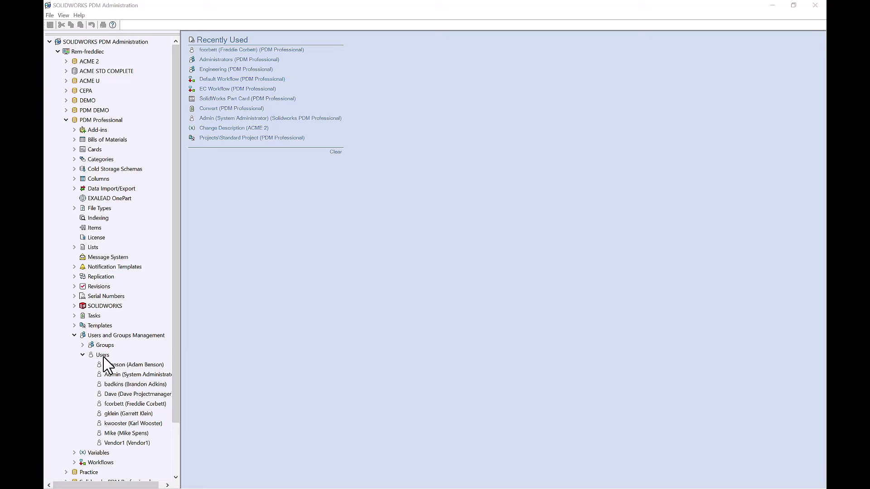
Select a user account in the PDM Professional vault's Users list
{"action": "left_click", "coordinate": [112, 404]}
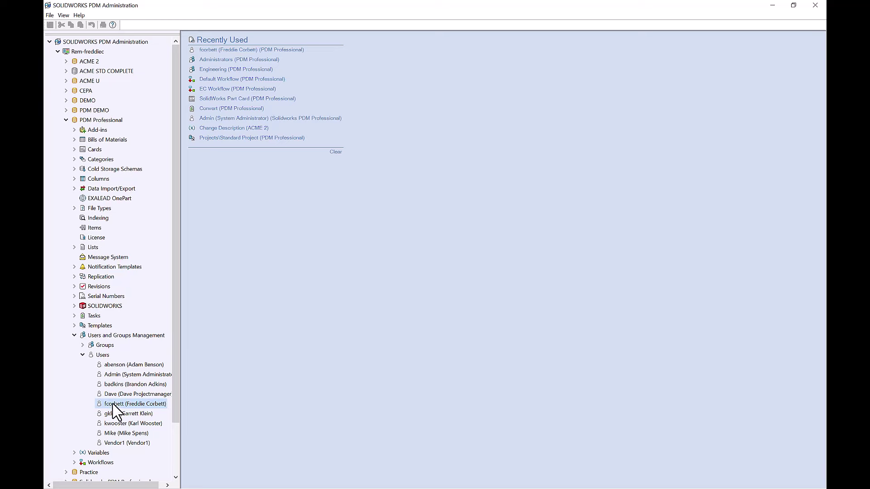
Inspect the user's administrative permissions and PDM Professional root folder permissions, all unchecked
{"action": "double_click", "coordinate": [114, 405]}
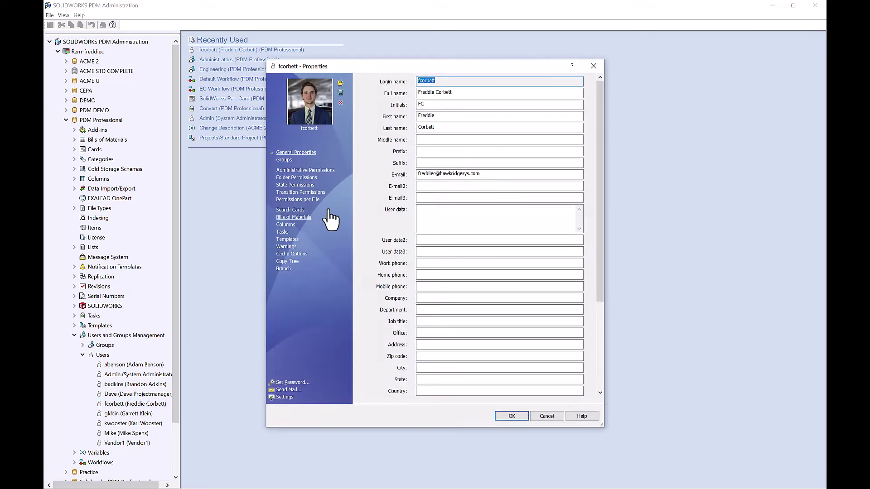
{"action": "left_click", "coordinate": [317, 174]}
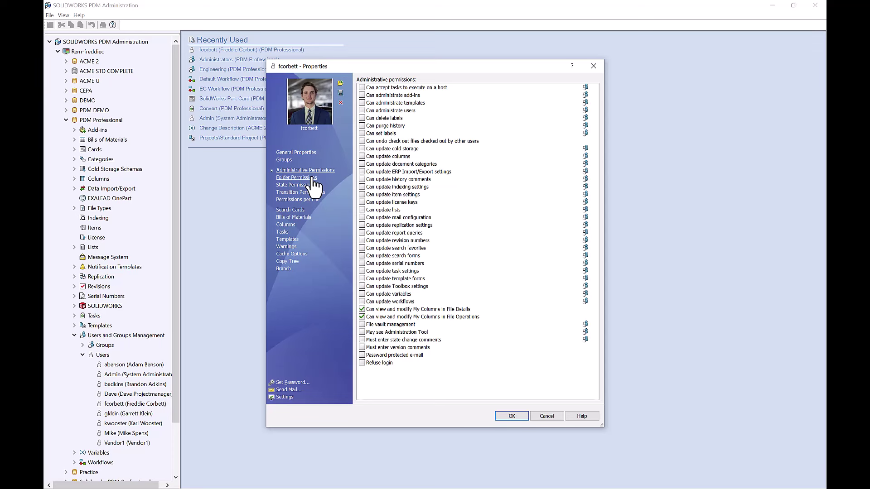
{"action": "left_click", "coordinate": [312, 179]}
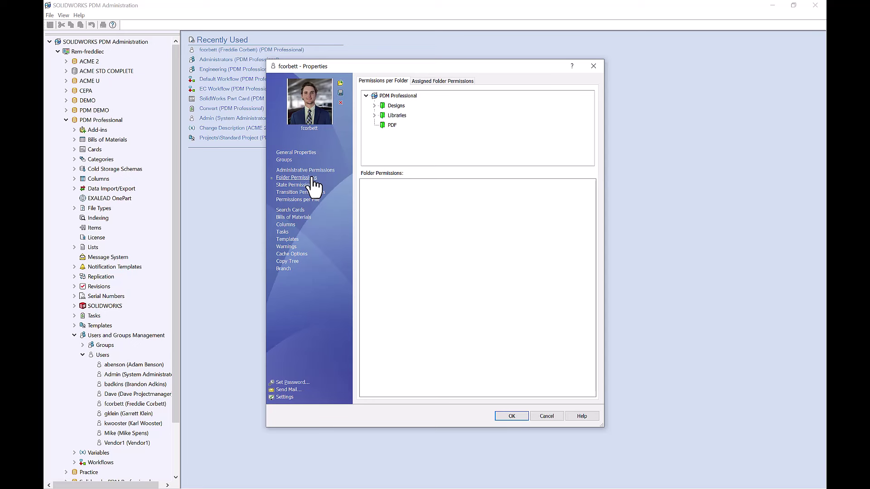
{"action": "left_click", "coordinate": [392, 96]}
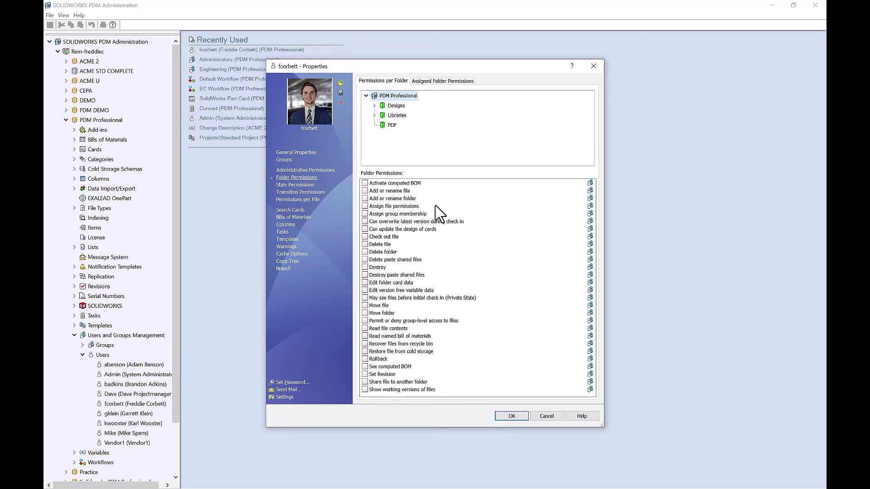
Close the user's properties unchanged and open the Engineering group's properties
{"action": "left_click", "coordinate": [546, 416]}
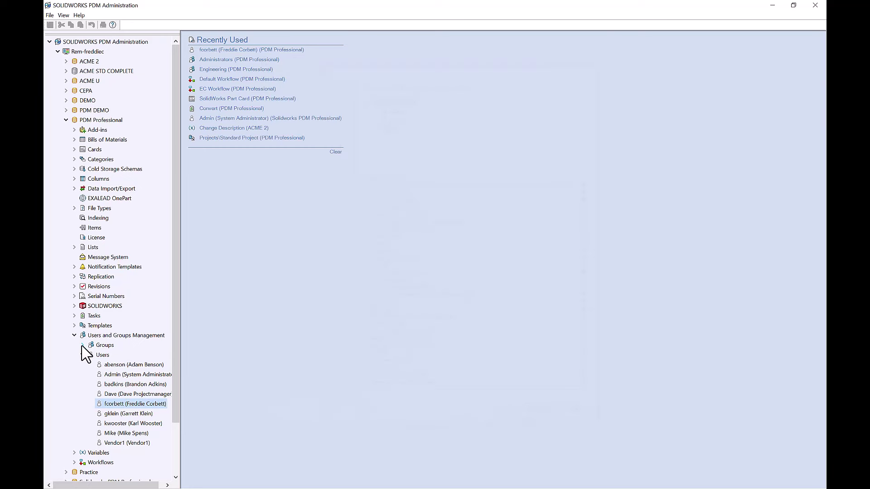
{"action": "left_click", "coordinate": [82, 345]}
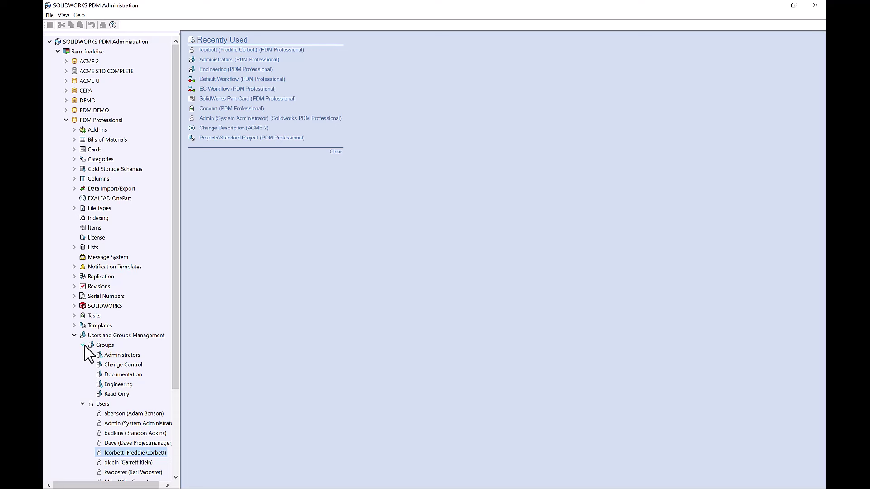
{"action": "left_click", "coordinate": [115, 384]}
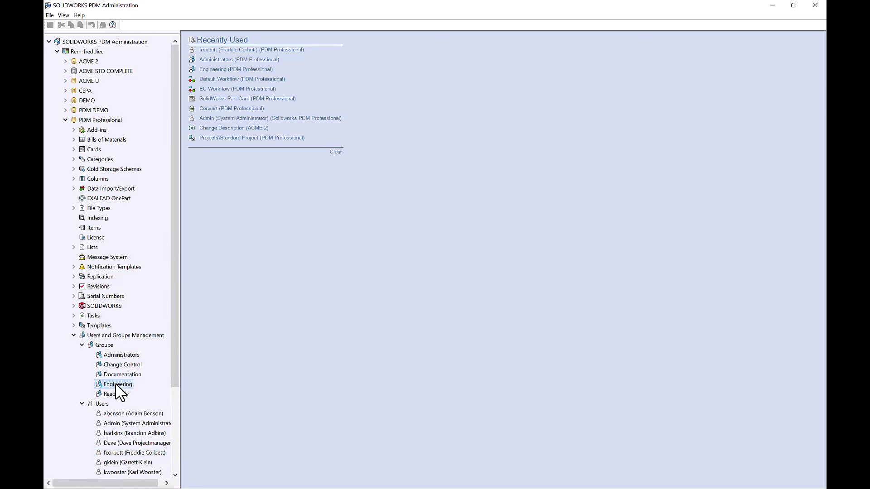
{"action": "double_click", "coordinate": [116, 385]}
Review Engineering's members, administrative permissions and folder permissions on the PDM Professional root
{"action": "left_click", "coordinate": [292, 169]}
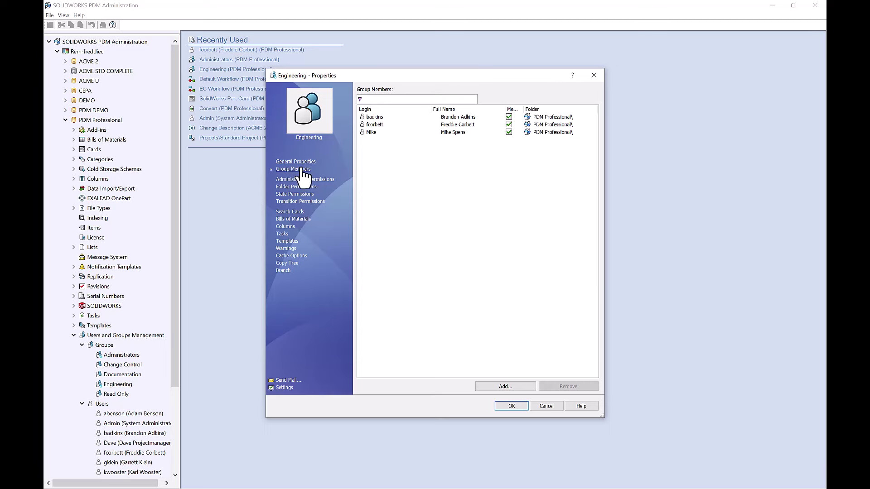
{"action": "left_click", "coordinate": [324, 180]}
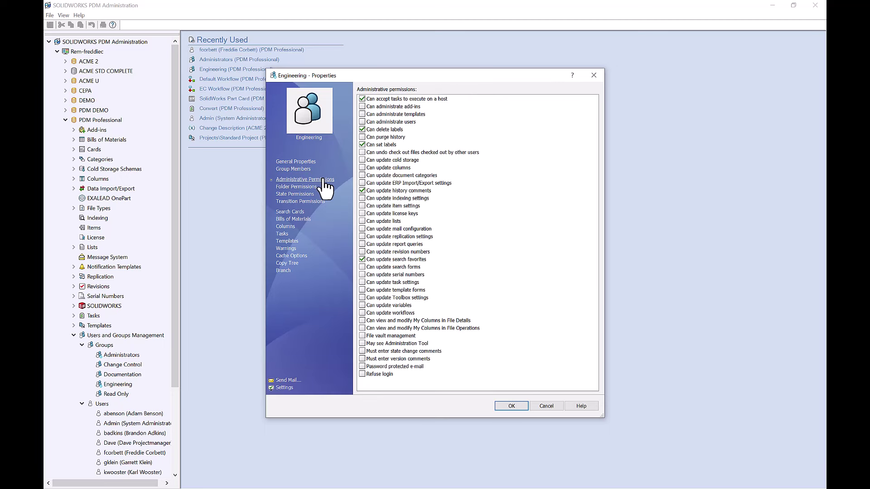
{"action": "left_click", "coordinate": [309, 187]}
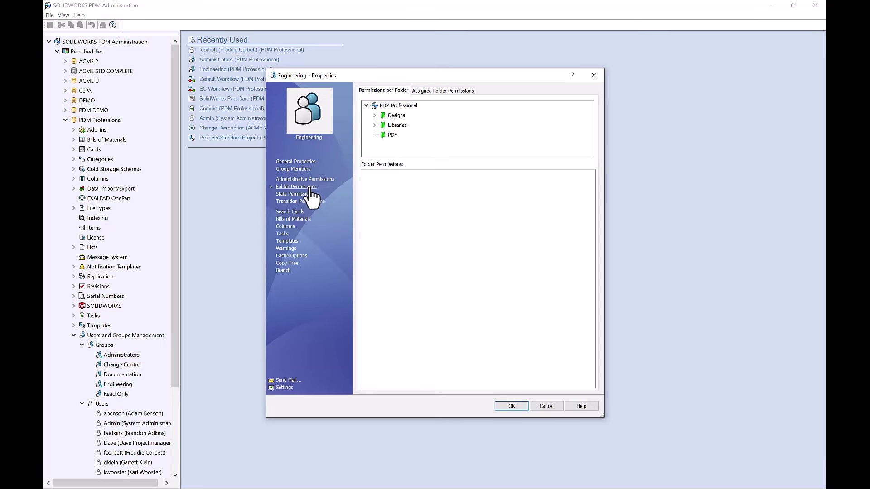
{"action": "left_click", "coordinate": [401, 107]}
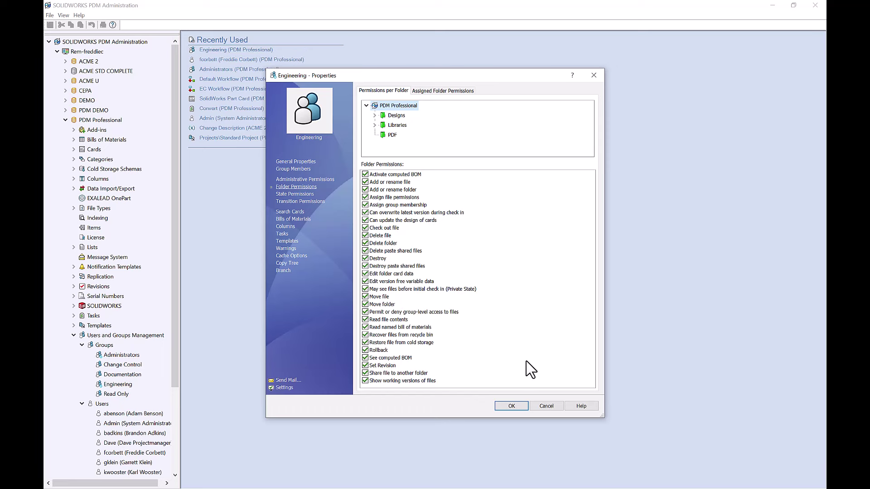
After glancing at Help, reopen Engineering's properties on the Administrative Permissions page
{"action": "left_click", "coordinate": [546, 407]}
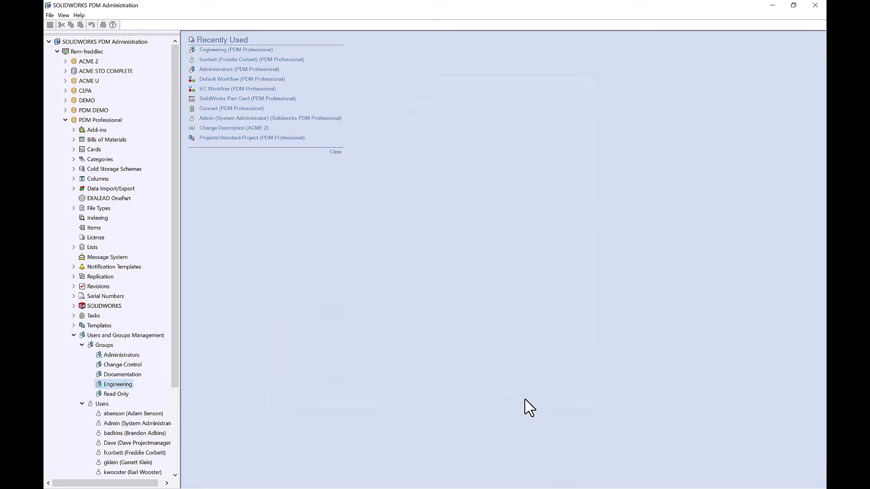
{"action": "left_click", "coordinate": [79, 15]}
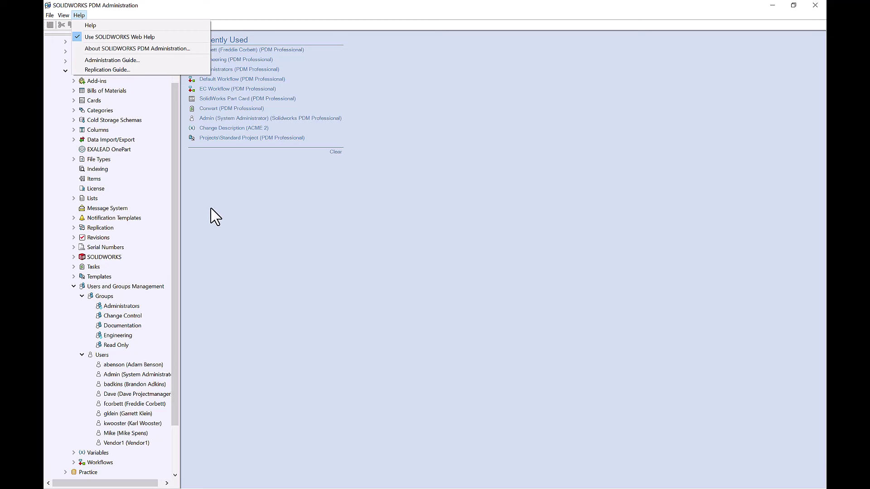
{"action": "left_click", "coordinate": [219, 231]}
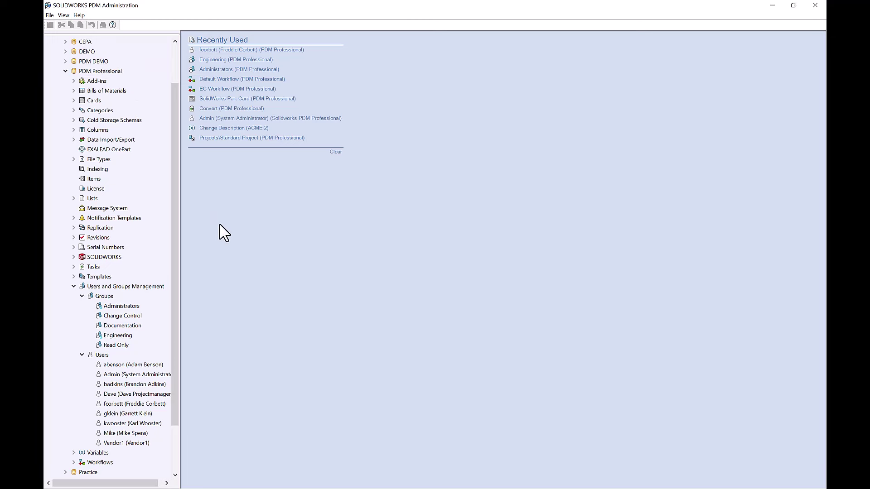
{"action": "left_click", "coordinate": [118, 336]}
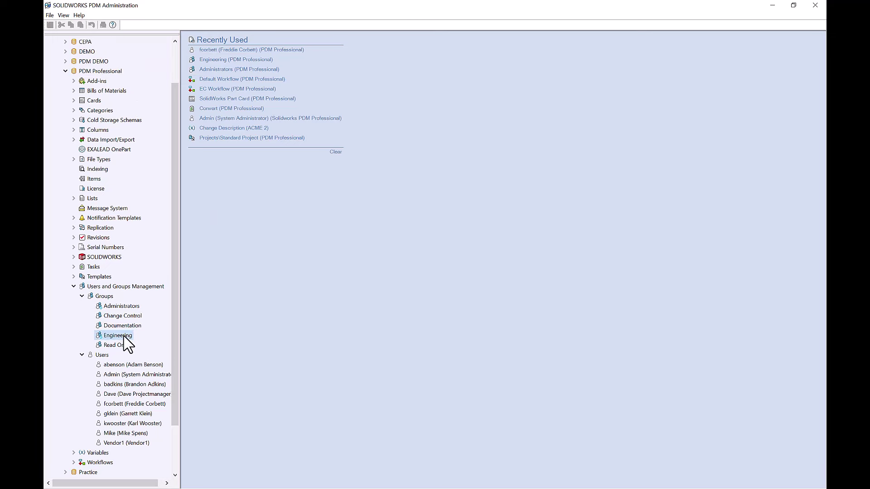
{"action": "double_click", "coordinate": [124, 336]}
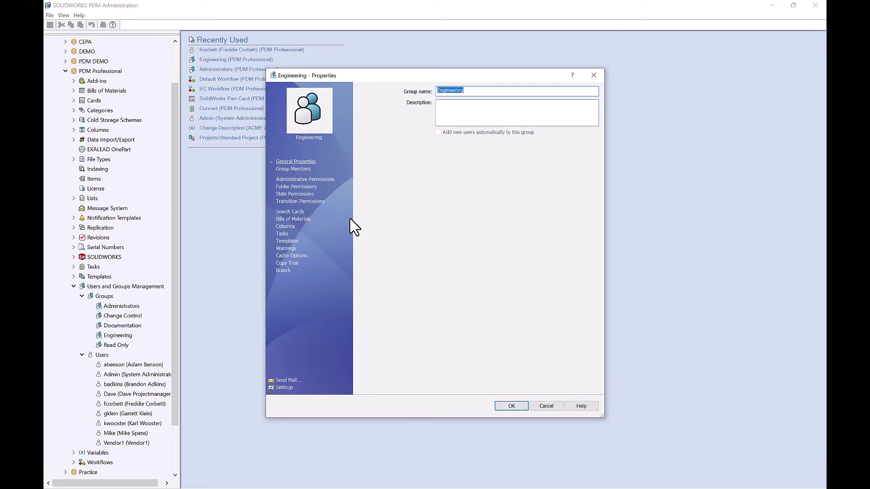
{"action": "left_click", "coordinate": [328, 181]}
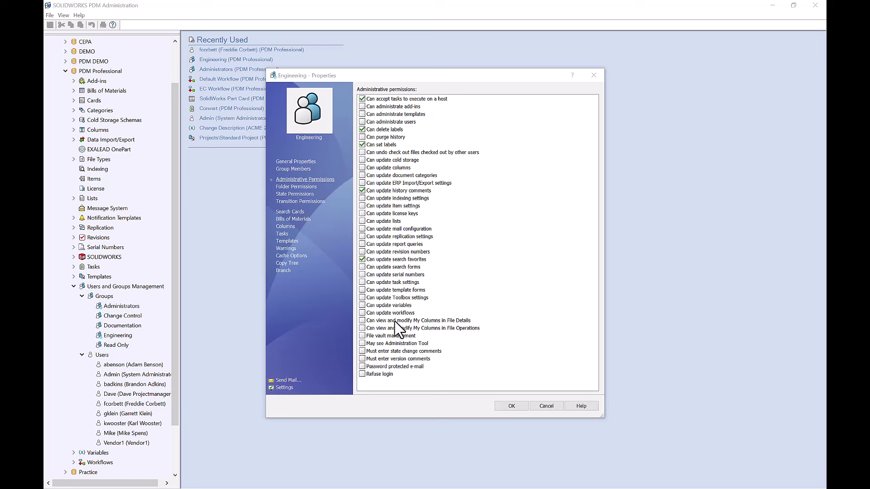
Compare Engineering's folder permissions on Project 0007 and the PDM Professional root, changing nothing
{"action": "left_click", "coordinate": [316, 187]}
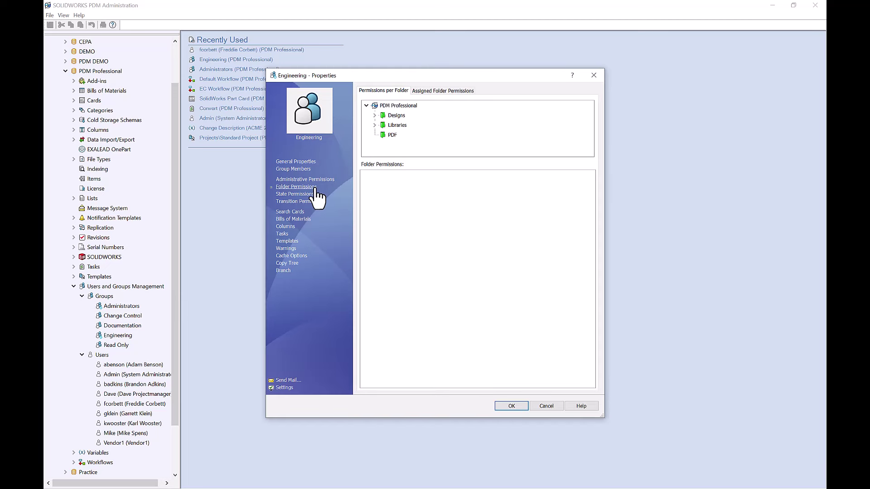
{"action": "left_click", "coordinate": [399, 106]}
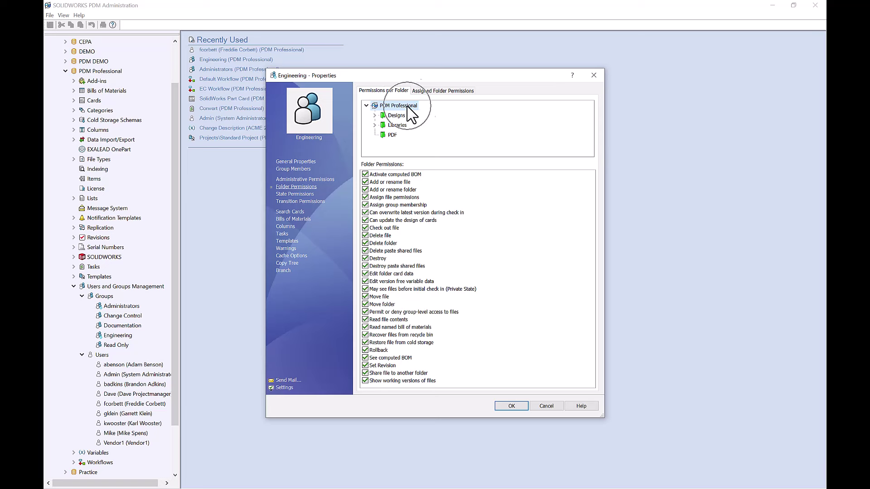
{"action": "left_click", "coordinate": [376, 116]}
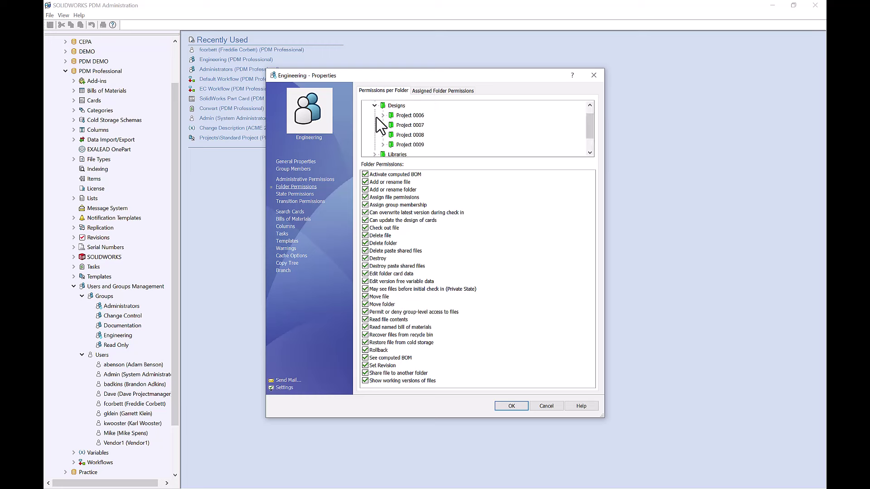
{"action": "left_click", "coordinate": [407, 127]}
{"action": "left_click", "coordinate": [383, 126]}
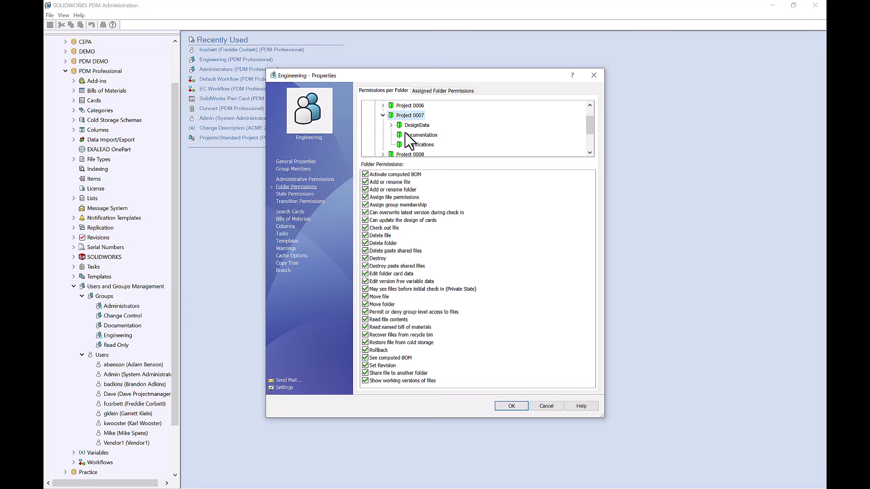
{"action": "scroll", "coordinate": [410, 142], "scroll_direction": "up", "scroll_amount": 1}
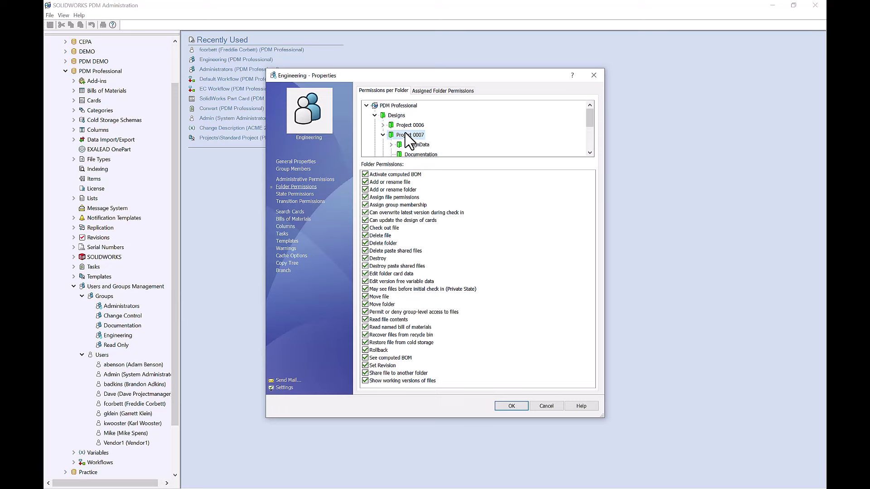
{"action": "left_click", "coordinate": [399, 107]}
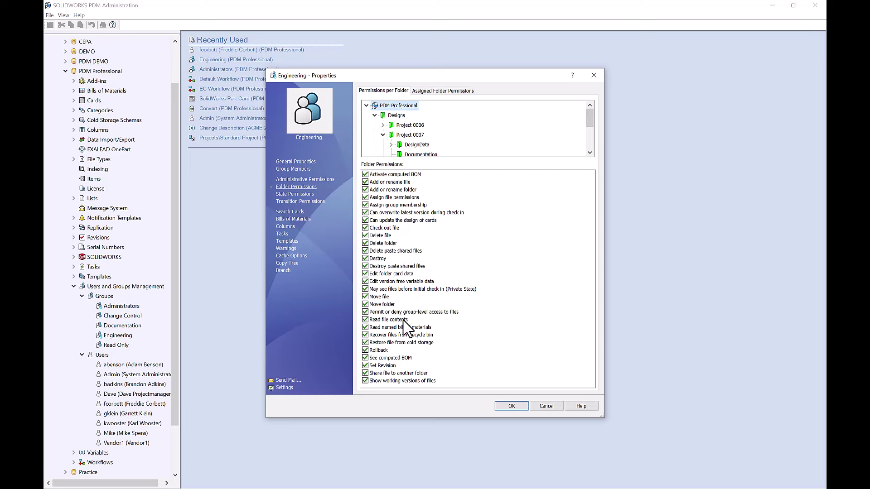
{"action": "left_click", "coordinate": [428, 382]}
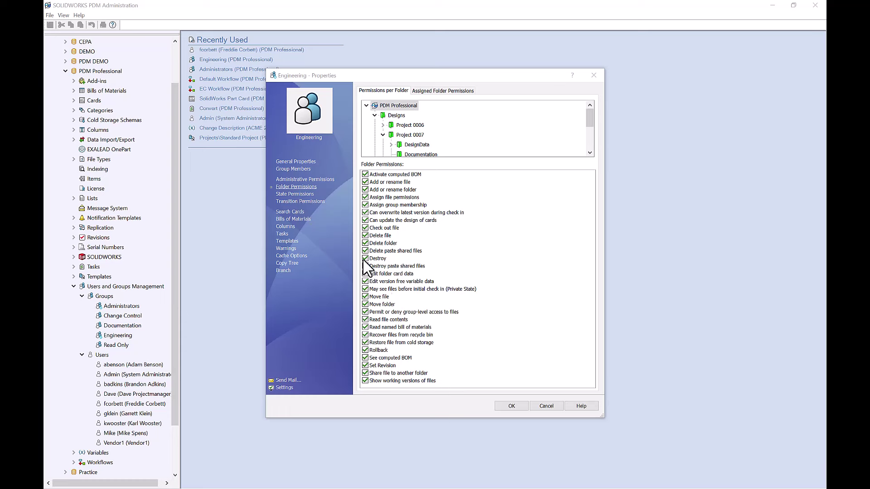
Close the group dialog unchanged and open the Default Workflow diagram
{"action": "left_click", "coordinate": [546, 407]}
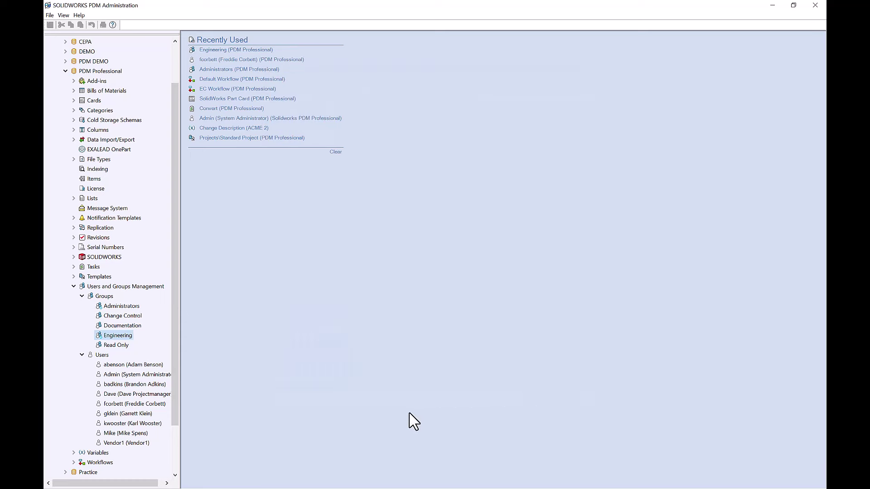
{"action": "left_click", "coordinate": [73, 463]}
{"action": "left_click", "coordinate": [96, 463]}
{"action": "double_click", "coordinate": [94, 464]}
Select the Waiting for Approval and Under Editing states, then the No Approval Required transition
{"action": "left_click", "coordinate": [293, 96]}
{"action": "left_click", "coordinate": [295, 56]}
{"action": "left_click", "coordinate": [303, 105]}
{"action": "left_click", "coordinate": [257, 92]}
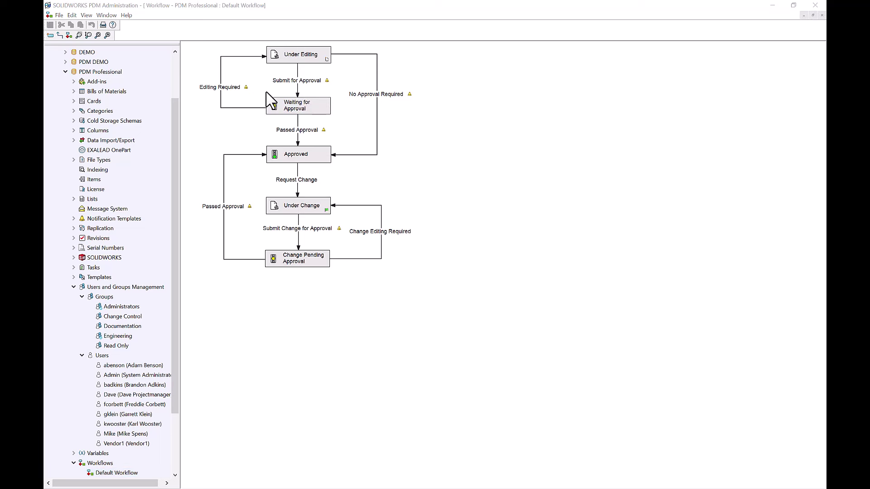
{"action": "left_click", "coordinate": [379, 94]}
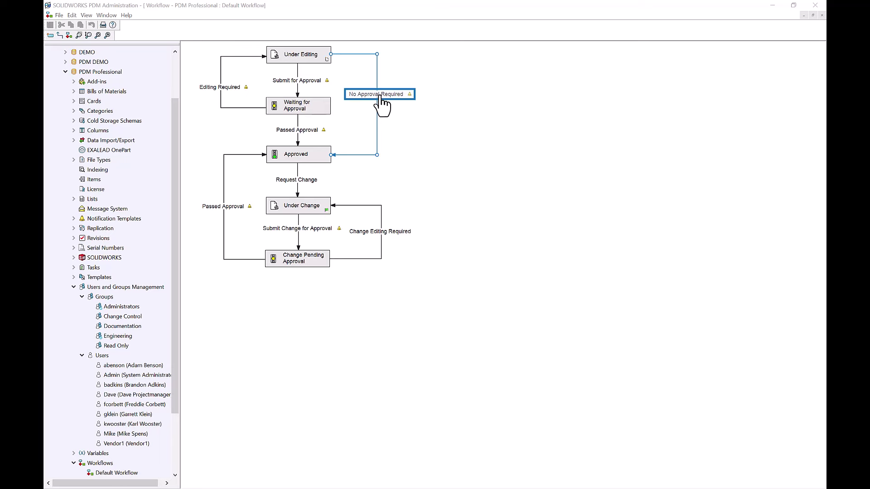
{"action": "double_click", "coordinate": [380, 95]}
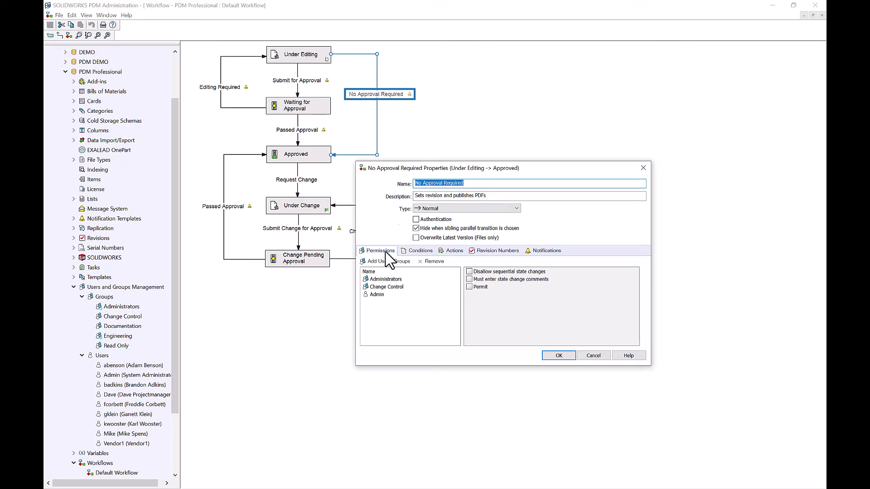
{"action": "left_click", "coordinate": [385, 279]}
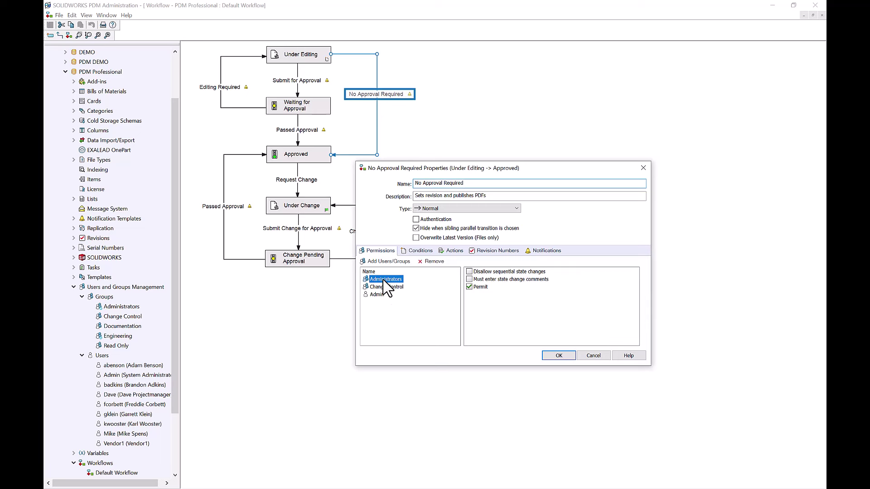
{"action": "left_click", "coordinate": [386, 288]}
{"action": "left_click", "coordinate": [380, 295]}
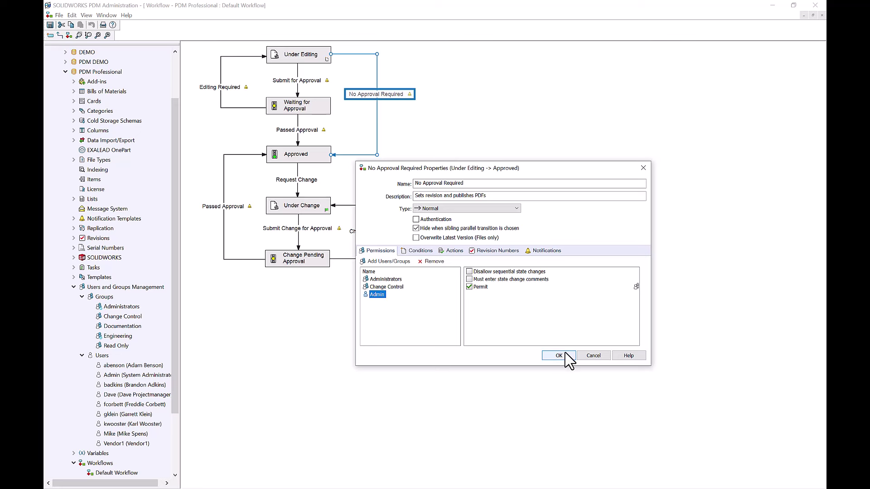
{"action": "left_click", "coordinate": [584, 357]}
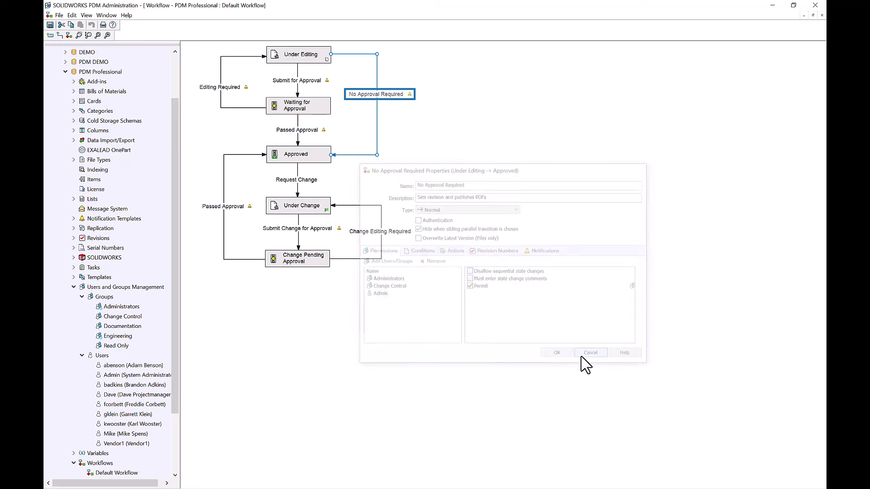
{"action": "double_click", "coordinate": [303, 111]}
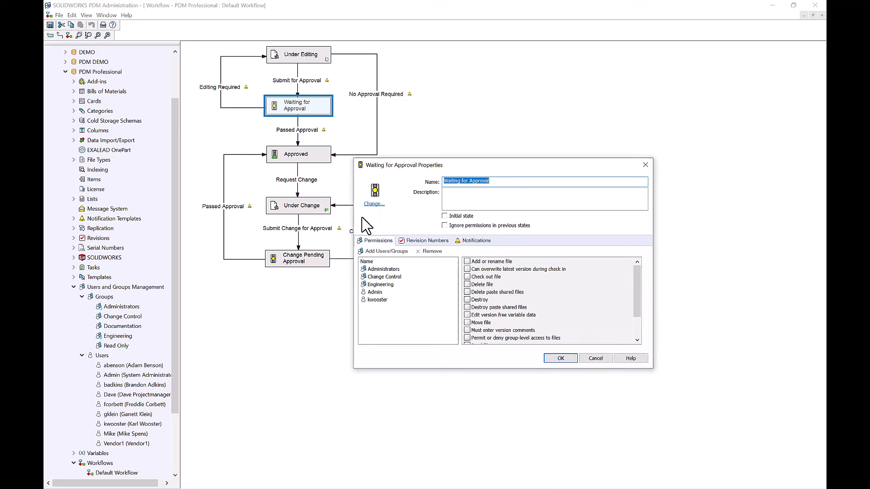
{"action": "left_click", "coordinate": [383, 270]}
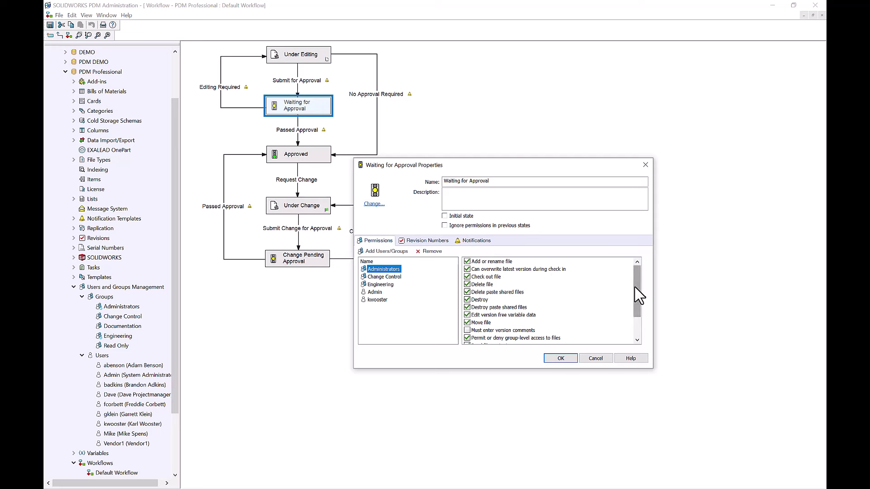
{"action": "left_click_drag", "start_coordinate": [634, 286], "coordinate": [635, 307]}
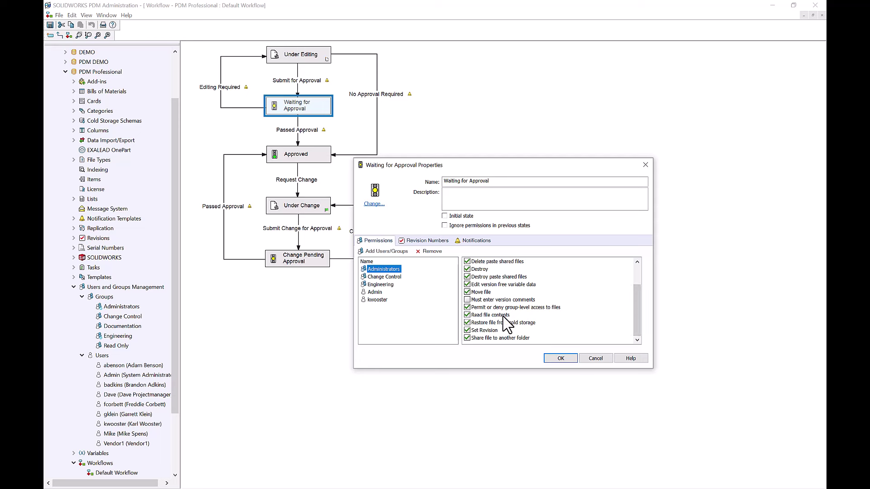
{"action": "left_click_drag", "start_coordinate": [635, 311], "coordinate": [634, 280]}
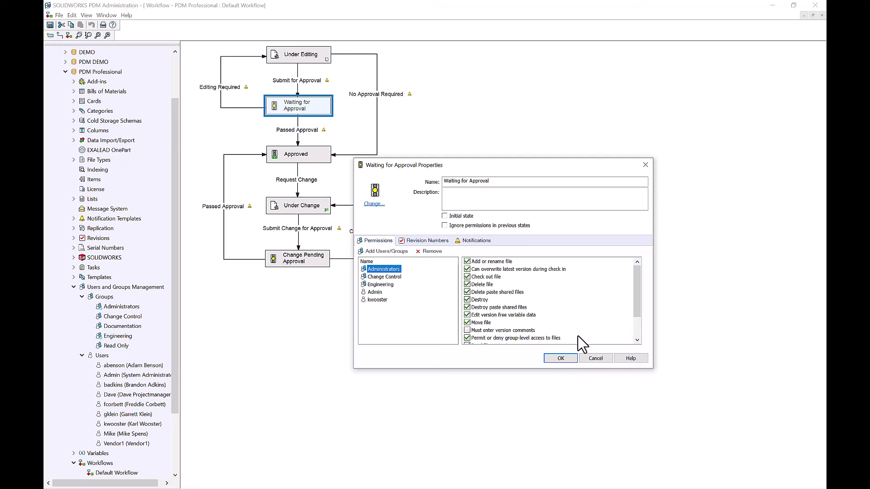
{"action": "left_click_drag", "start_coordinate": [634, 279], "coordinate": [634, 335]}
{"action": "left_click", "coordinate": [567, 359]}
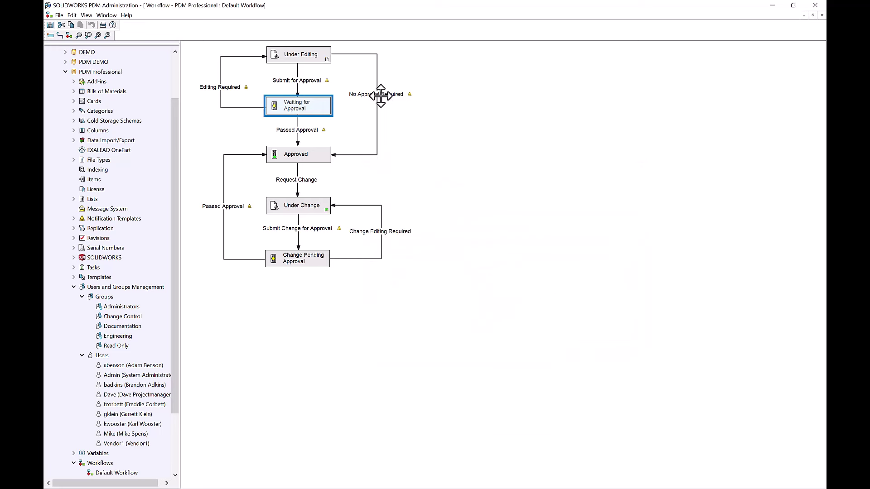
Give Admin the Permit right on the No Approval Required transition
{"action": "double_click", "coordinate": [383, 95]}
{"action": "left_click", "coordinate": [378, 295]}
{"action": "left_click", "coordinate": [470, 287]}
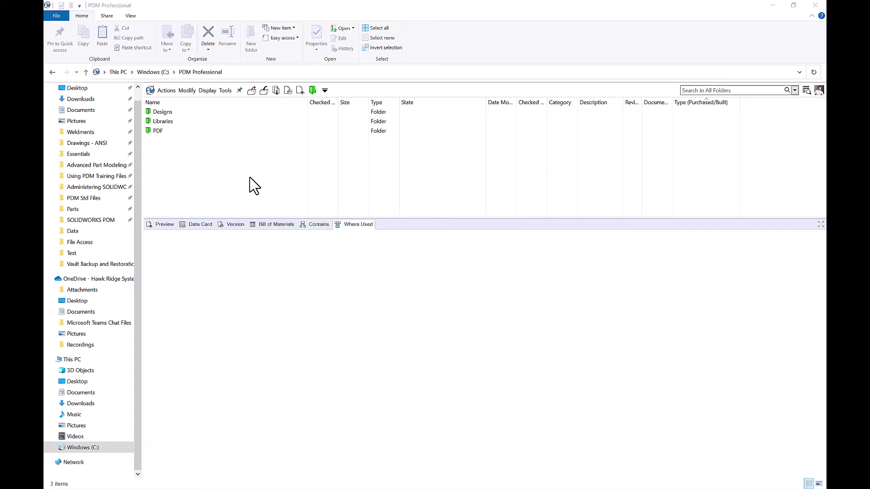
Navigate Designs > Project 0007 > DesignData and select assembly 10000239.SLDASM
{"action": "double_click", "coordinate": [173, 114]}
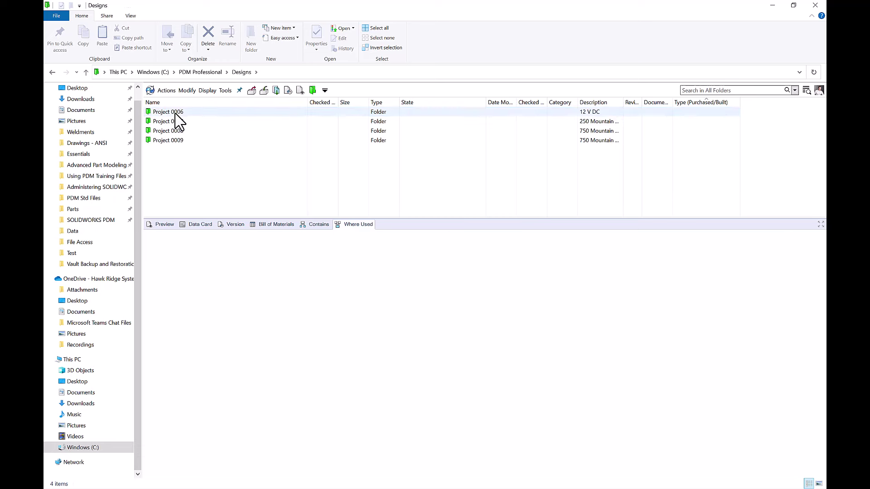
{"action": "left_click", "coordinate": [180, 121]}
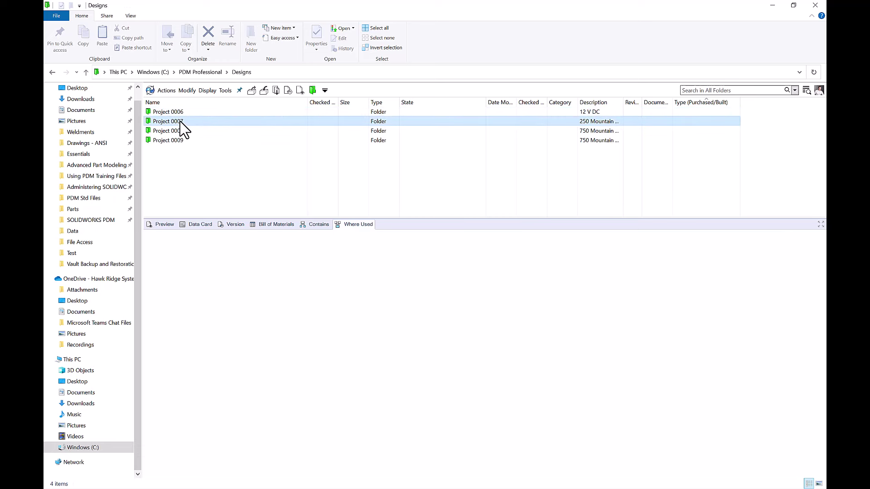
{"action": "double_click", "coordinate": [181, 122]}
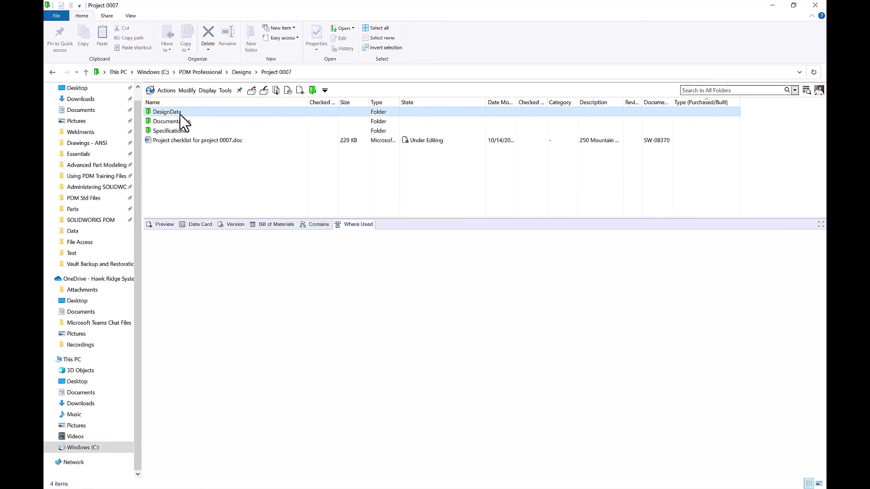
{"action": "double_click", "coordinate": [180, 115]}
{"action": "left_click", "coordinate": [180, 114]}
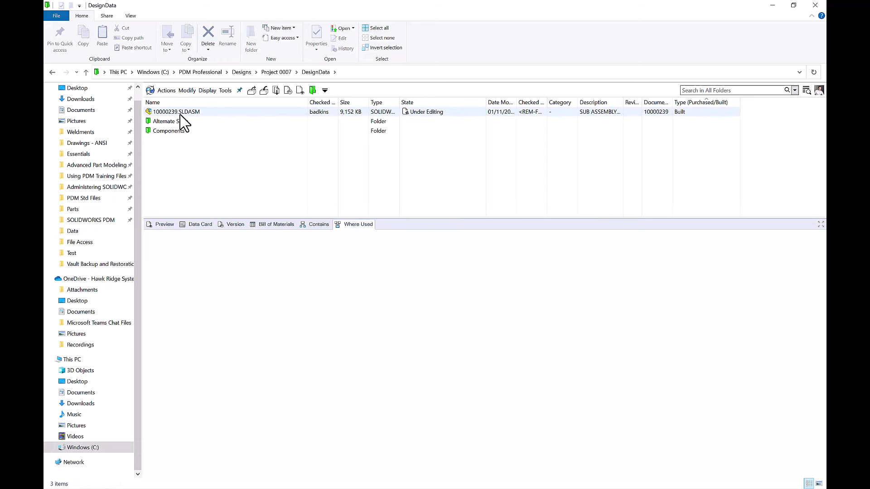
{"action": "left_click", "coordinate": [181, 132]}
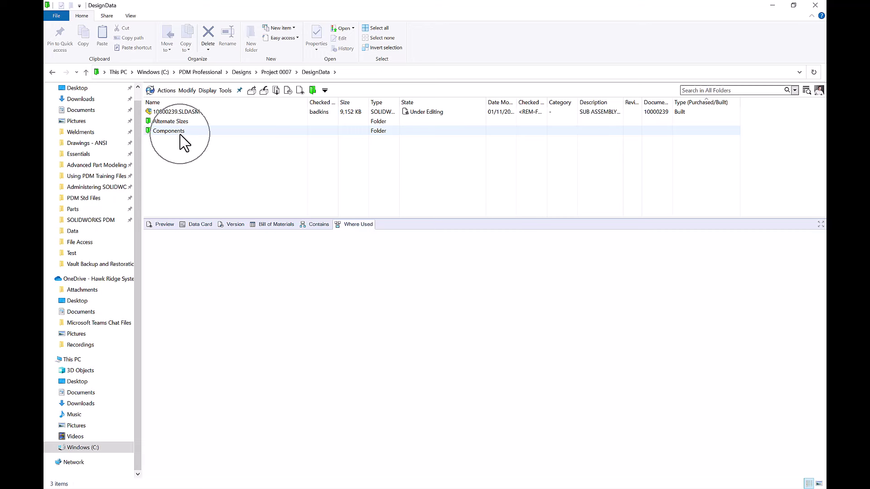
{"action": "left_click", "coordinate": [183, 114]}
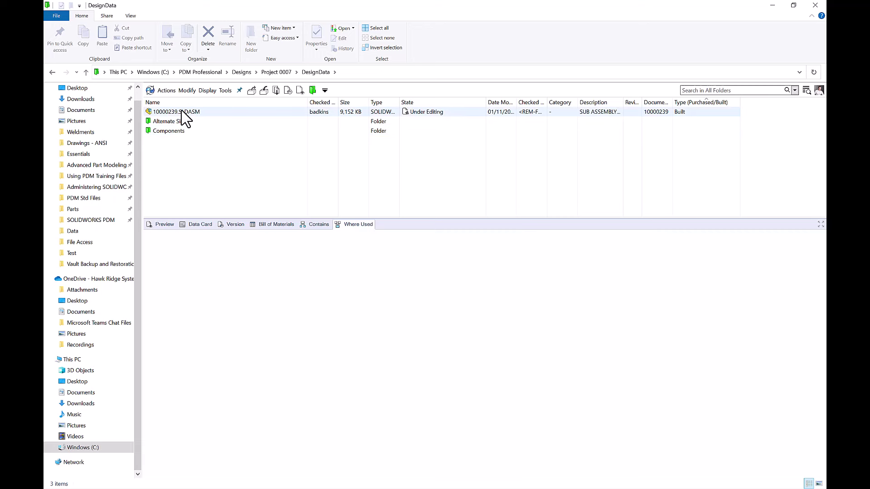
From 10000239.SLDASM's Contains list, browse to 10000227.SLDASM in the Components folder
{"action": "left_click", "coordinate": [320, 223]}
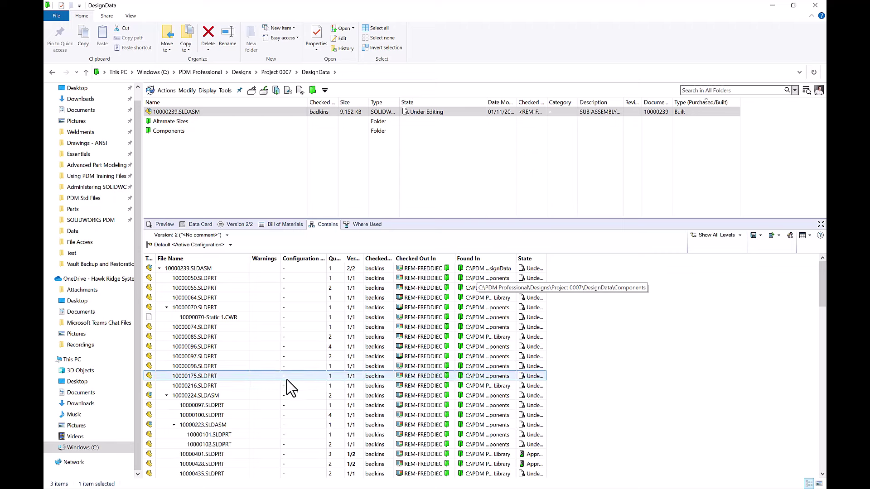
{"action": "scroll", "coordinate": [275, 414], "scroll_direction": "down", "scroll_amount": 3}
{"action": "left_click", "coordinate": [275, 414]}
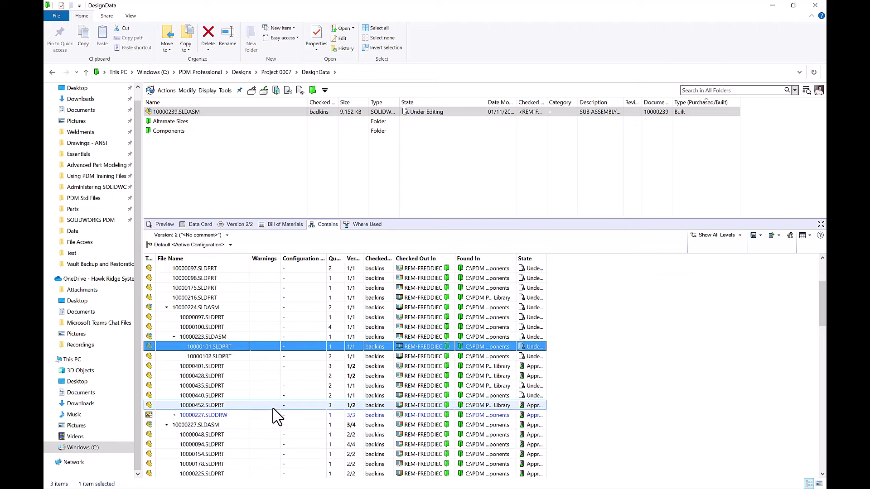
{"action": "right_click", "coordinate": [229, 426]}
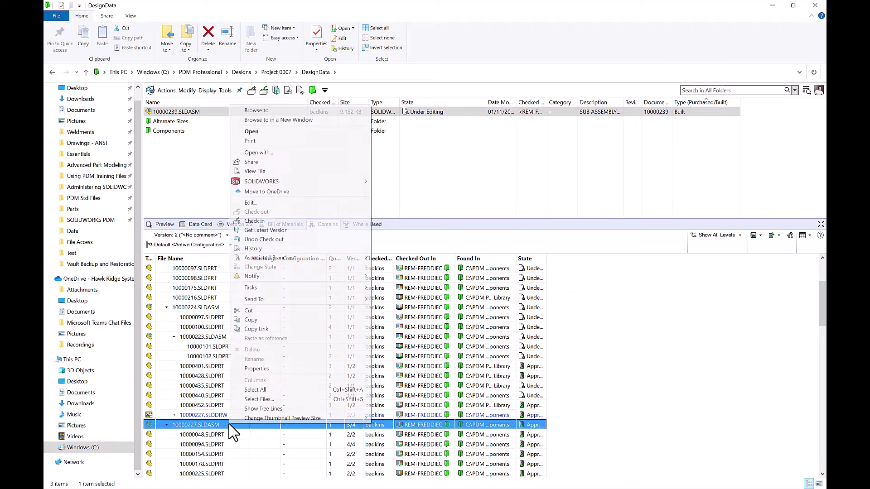
{"action": "left_click", "coordinate": [263, 113]}
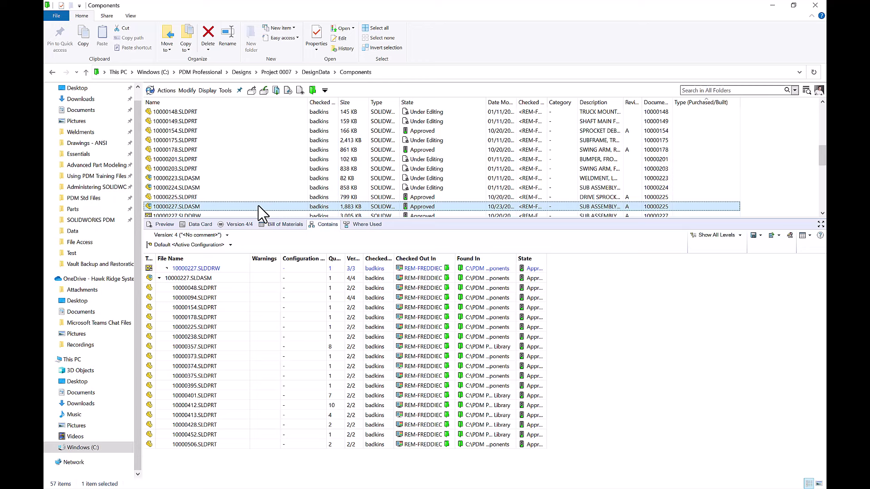
{"action": "left_click", "coordinate": [356, 226]}
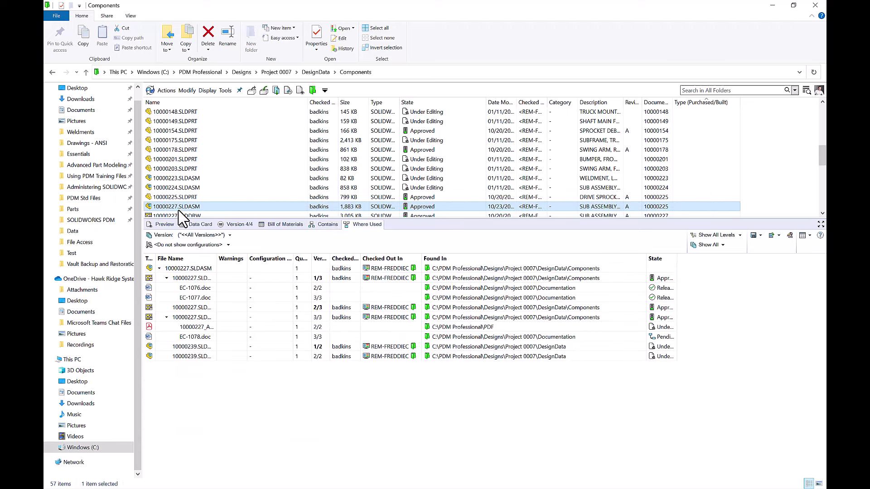
{"action": "left_click", "coordinate": [183, 268]}
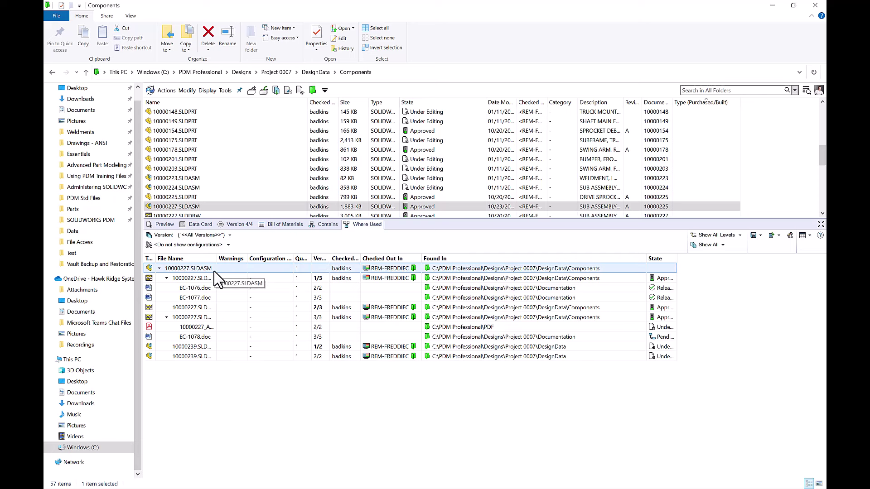
{"action": "key", "text": "Down"}
{"action": "key", "text": "Down"}
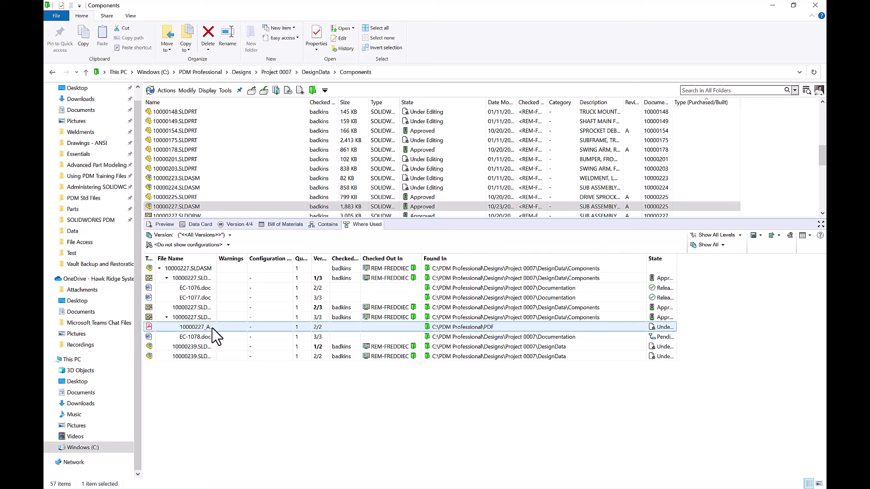
{"action": "left_click", "coordinate": [227, 207]}
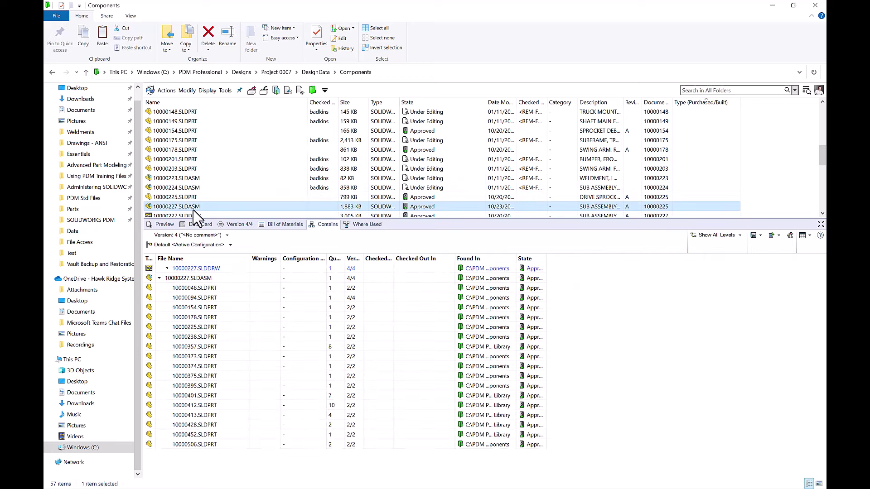
Enter 'Chassis' as the new name for assembly 10000227.SLDASM
{"action": "left_click", "coordinate": [167, 206]}
{"action": "type", "text": "Chassis"}
{"action": "key", "text": "Return"}
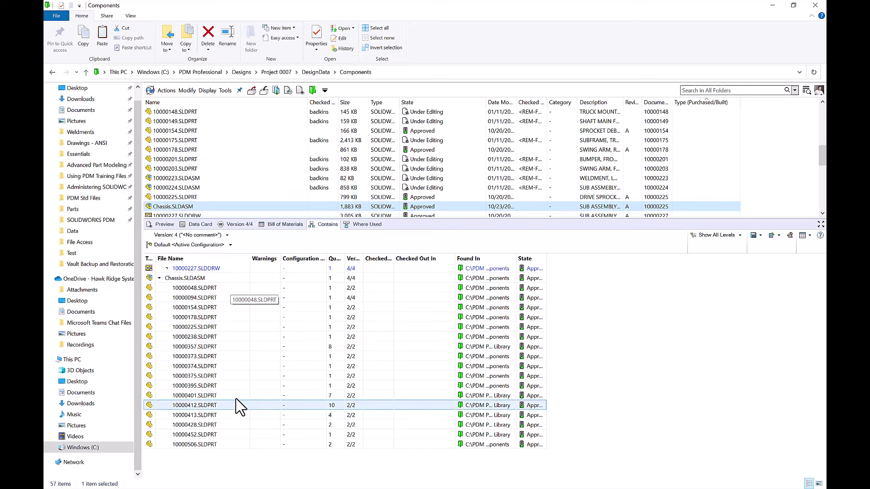
Review the Where Used list to see which files reference Chassis.SLDASM
{"action": "left_click", "coordinate": [364, 224]}
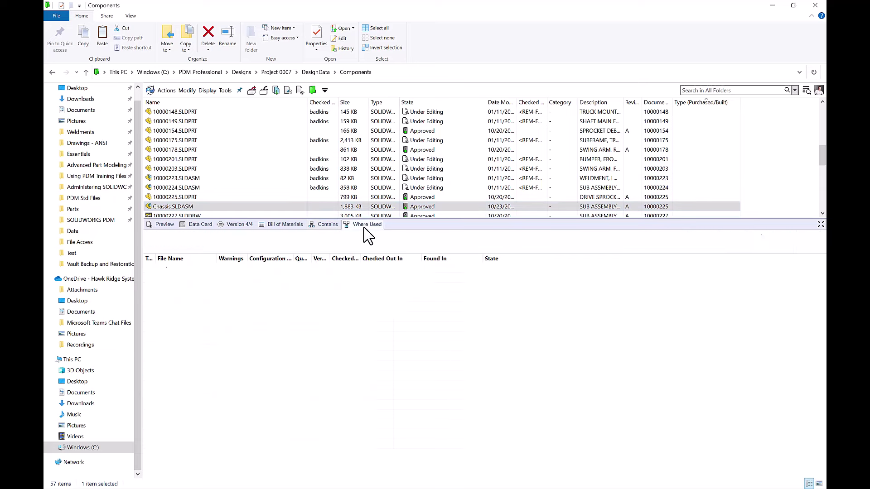
{"action": "left_click", "coordinate": [176, 208]}
{"action": "left_click", "coordinate": [197, 270]}
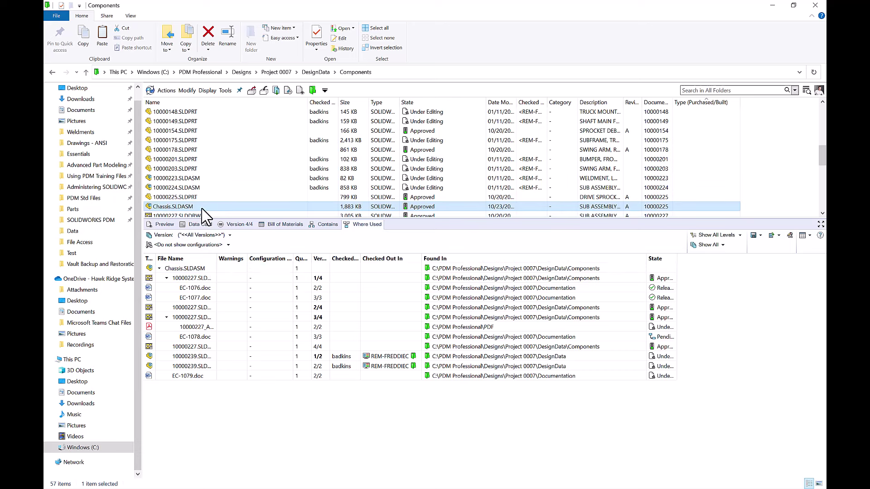
Cut Chassis.SLDASM for moving and return to the Project 0007 folder
{"action": "right_click", "coordinate": [164, 207]}
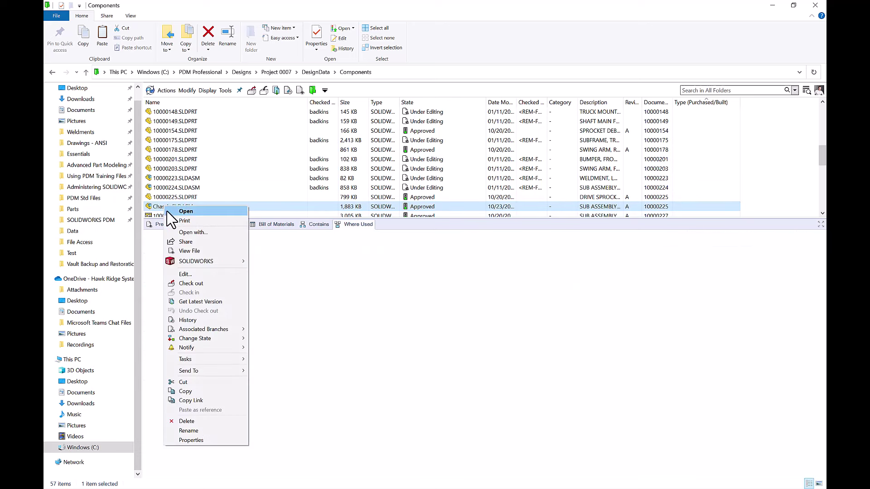
{"action": "left_click", "coordinate": [205, 390]}
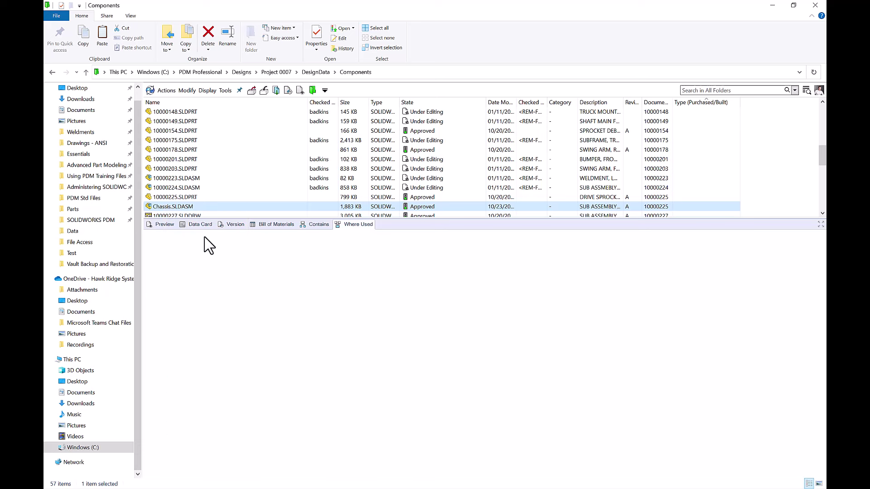
{"action": "left_click", "coordinate": [206, 207]}
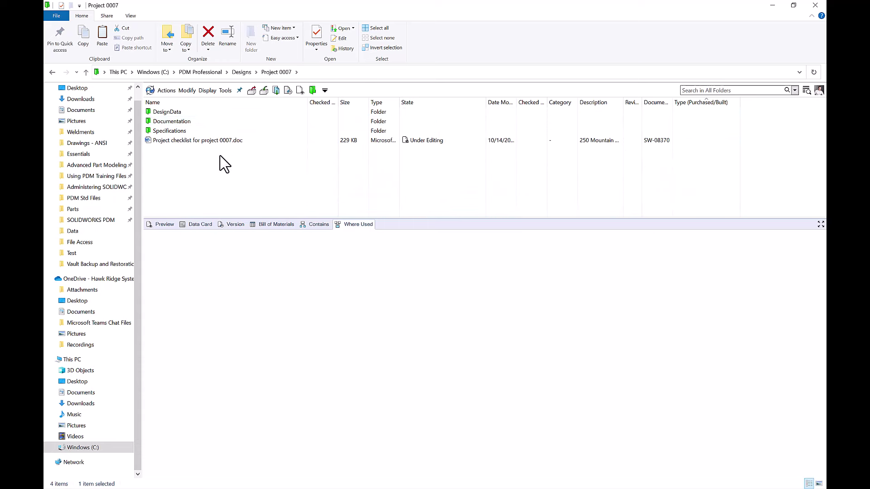
Paste Chassis.SLDASM into Project 0007, then verify its parent assembly and Contains components
{"action": "right_click", "coordinate": [220, 156]}
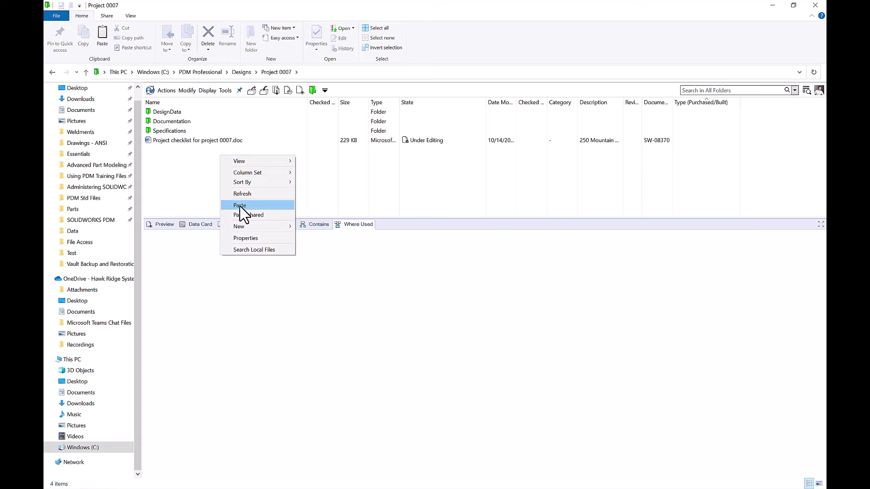
{"action": "left_click", "coordinate": [239, 205]}
{"action": "left_click", "coordinate": [204, 150]}
{"action": "left_click", "coordinate": [204, 150]}
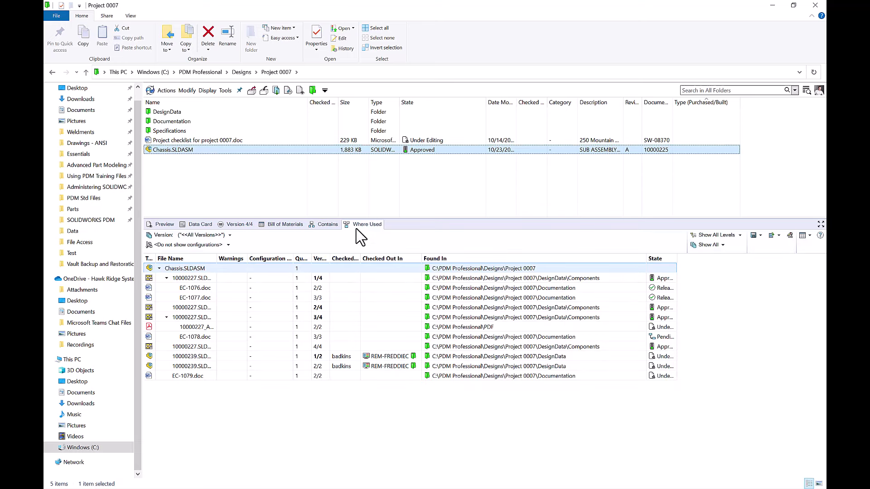
{"action": "left_click", "coordinate": [245, 278]}
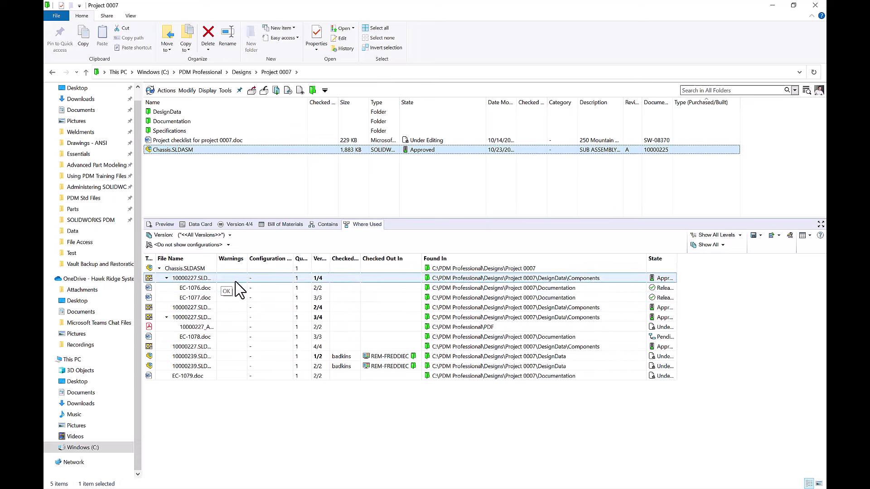
{"action": "left_click", "coordinate": [321, 225]}
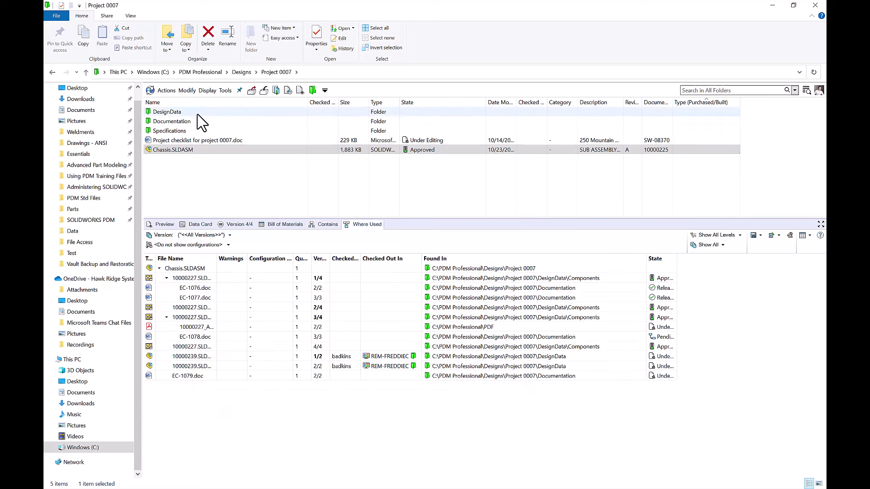
Browse DesignData > Components to confirm only the 10000227.SLDDRW drawing remains there
{"action": "double_click", "coordinate": [198, 113]}
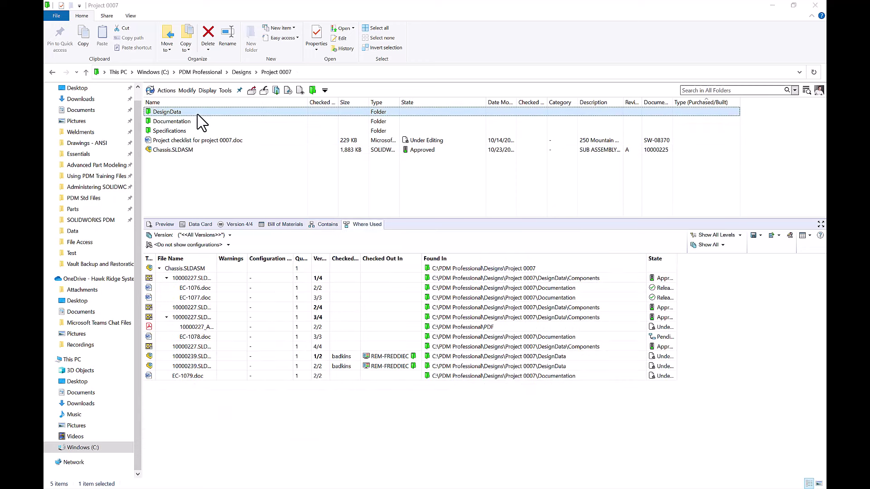
{"action": "double_click", "coordinate": [192, 133]}
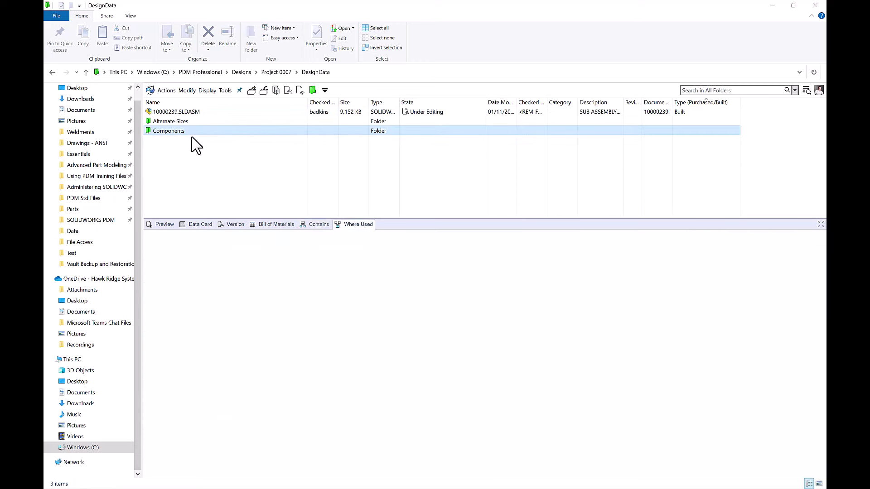
{"action": "scroll", "coordinate": [202, 168], "scroll_direction": "down", "scroll_amount": 6}
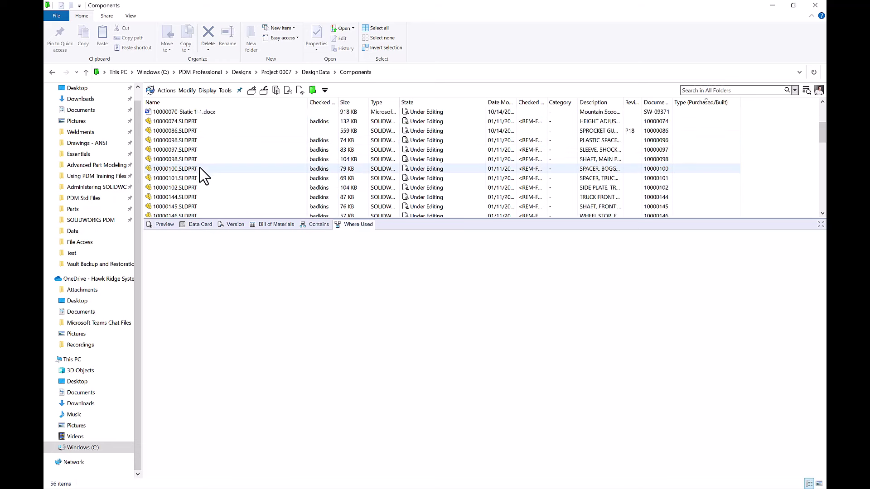
{"action": "scroll", "coordinate": [205, 195], "scroll_direction": "down", "scroll_amount": 2}
{"action": "left_click", "coordinate": [177, 189]}
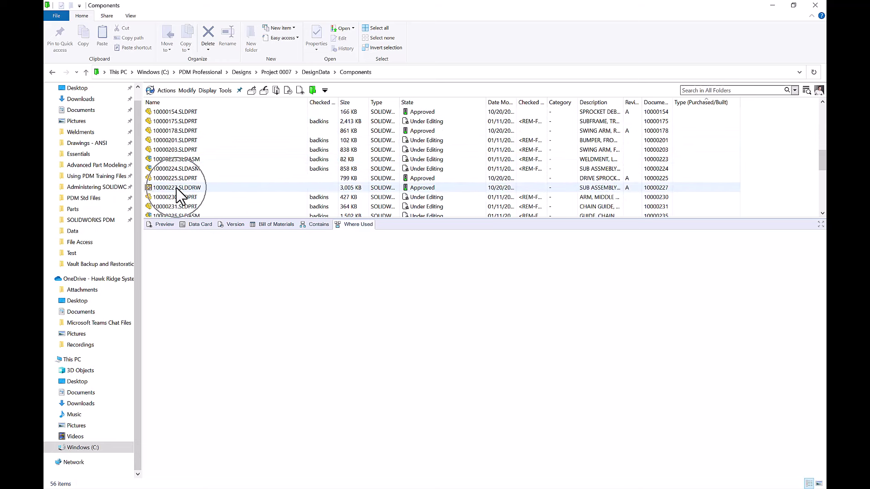